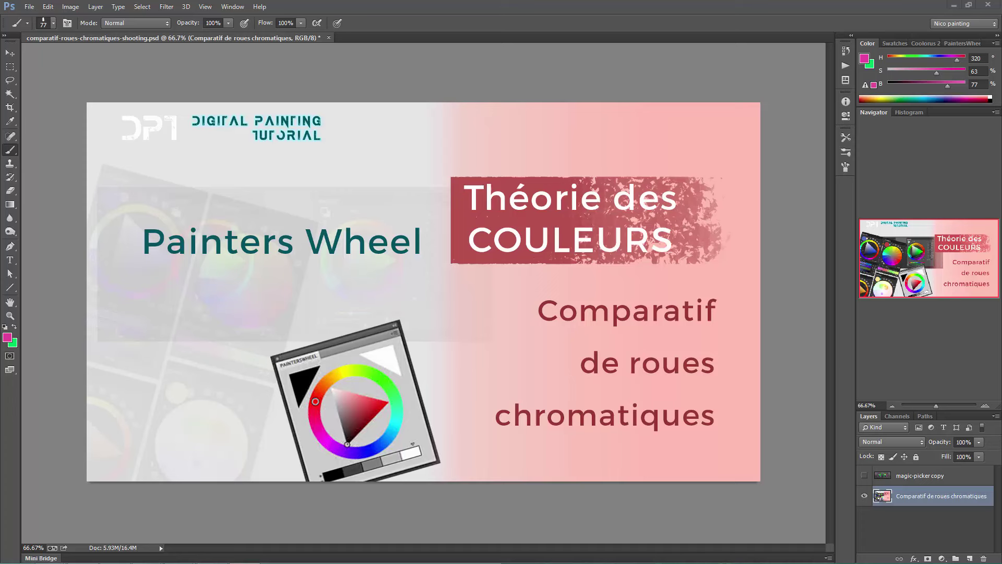
- Show the PaintersWheel colour wheel in the Color panel group beside the thumbnail
left_click(959, 44)
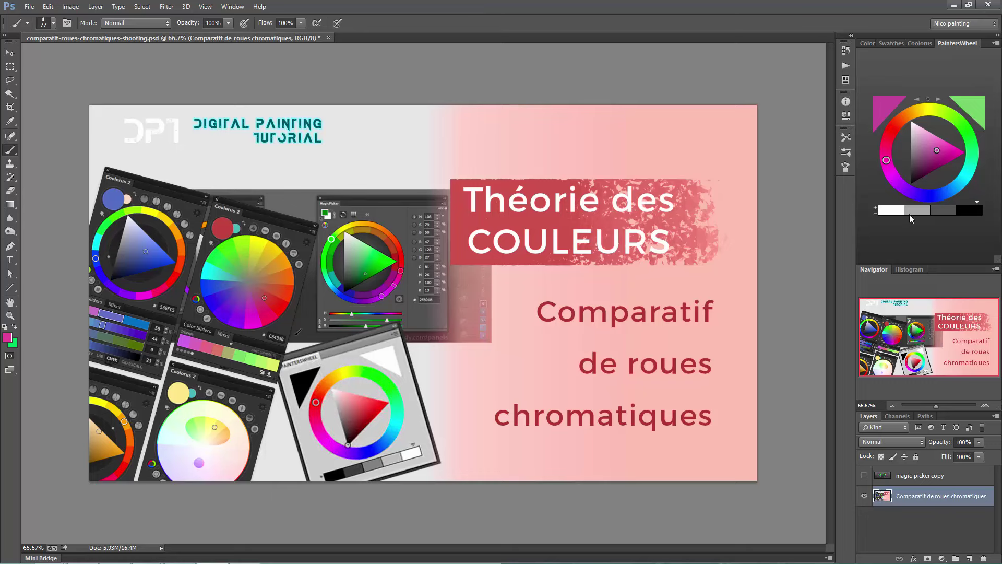
- Add two grey swatches to the Painters Wheel and make dark grey the foreground colour
left_click(875, 208)
left_click(875, 208)
left_click(949, 210)
- Change the foreground colour to a dark green on the hue ring and triangle
left_click_drag(900, 118, 956, 119)
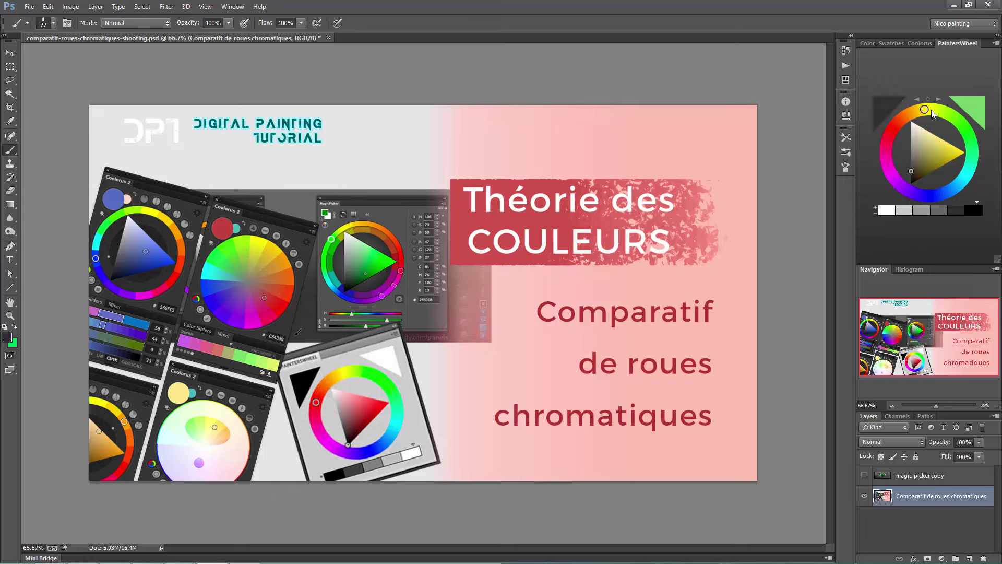
left_click(941, 153)
left_click_drag(942, 153, 927, 165)
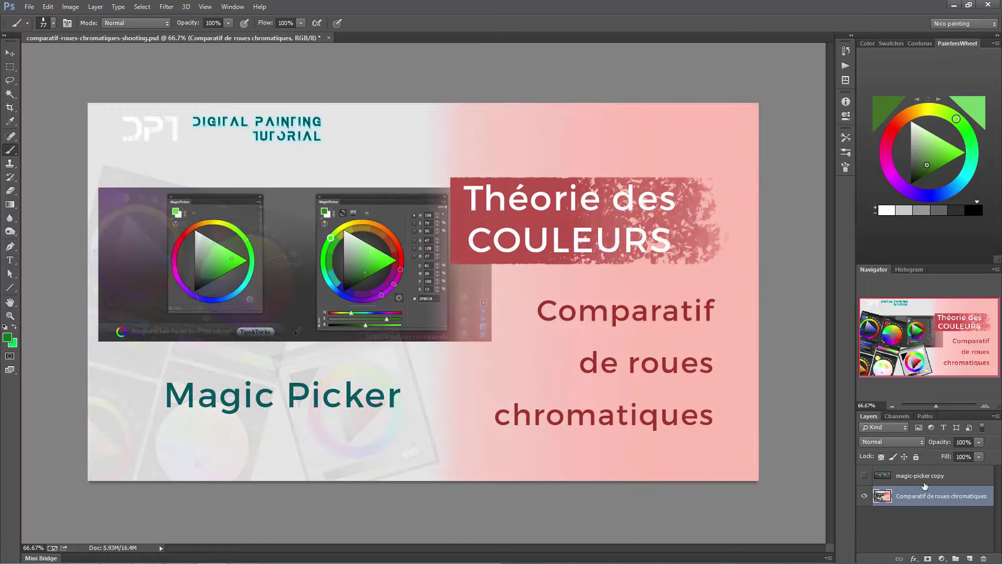
- Select the magic-picker copy layer and make it visible over the title image
left_click(917, 476)
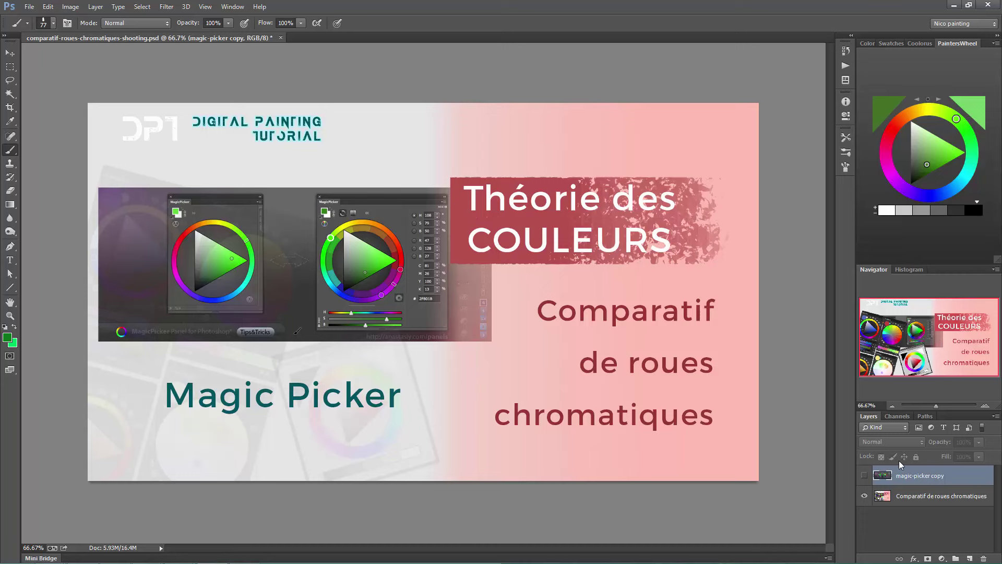
left_click(862, 475)
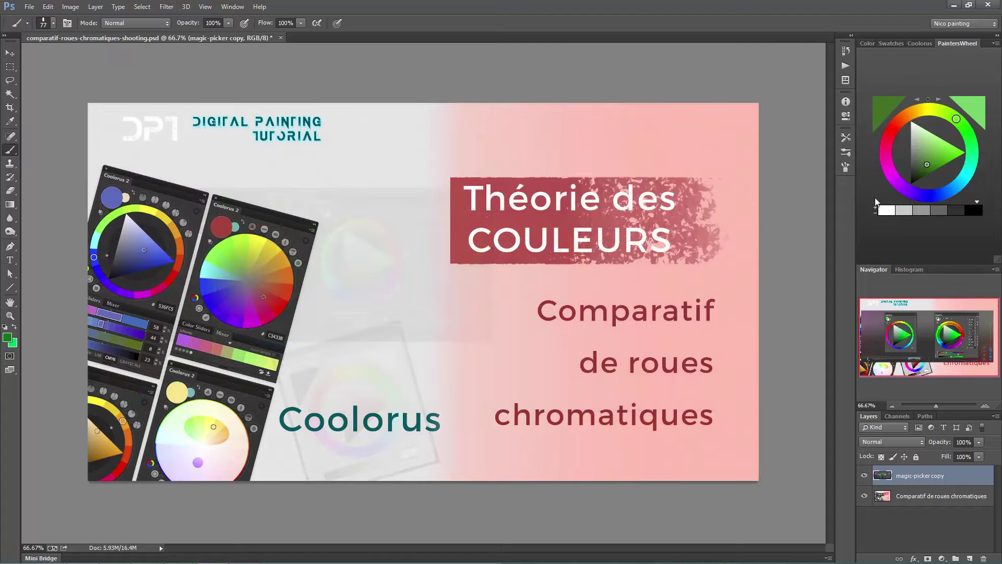
- Show the Coolorus 2 wheel and hide the magic-picker copy layer
left_click(919, 44)
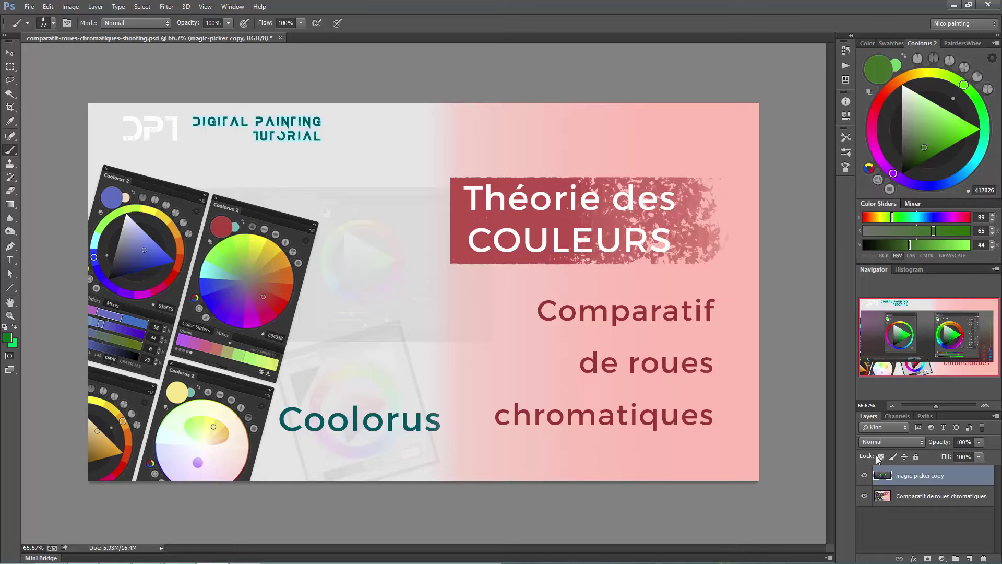
left_click(864, 476)
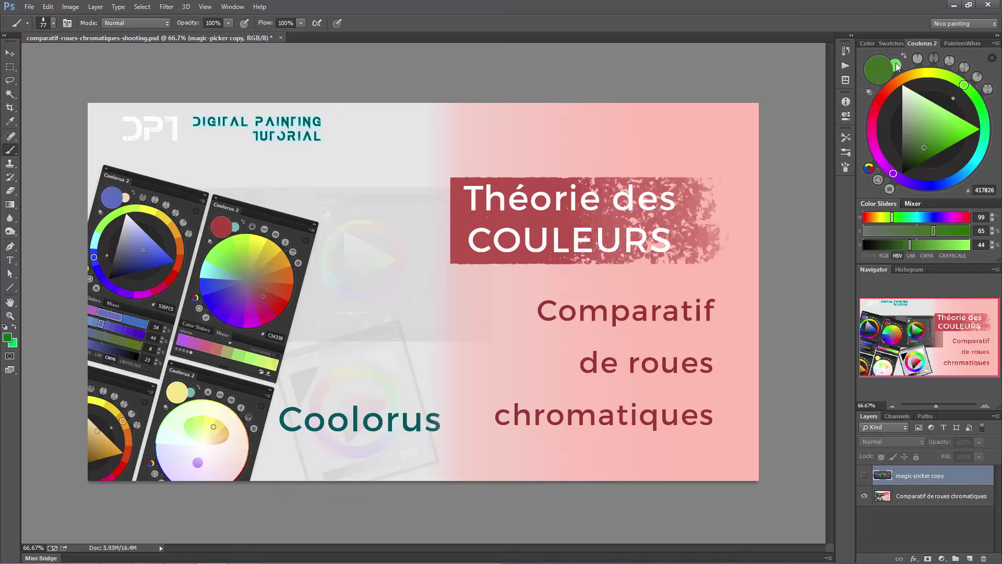
- Reset to black and white, switch Coolorus to RYB, and toggle the picker square then triangle
mouse_move(878, 68)
left_click(868, 92)
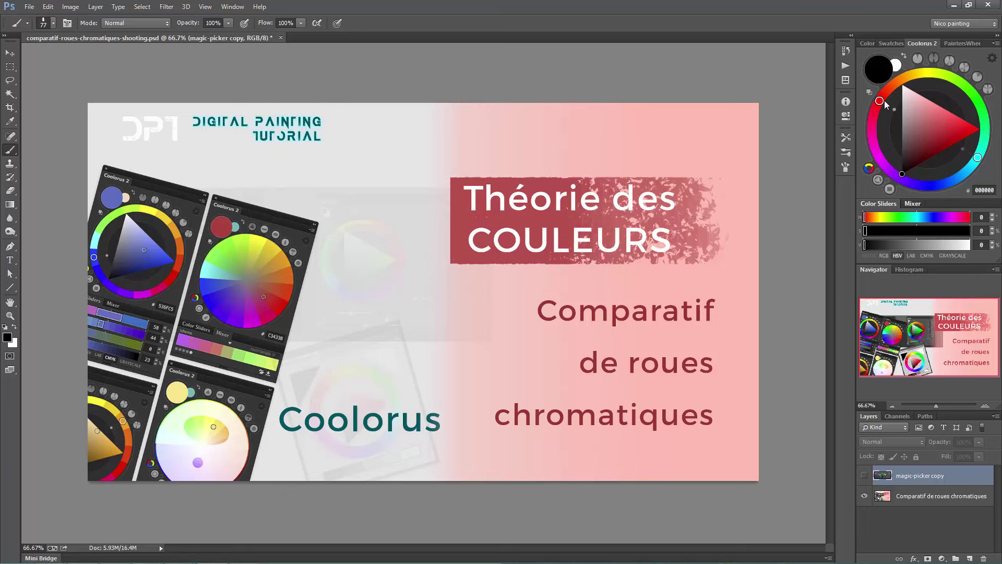
left_click(869, 167)
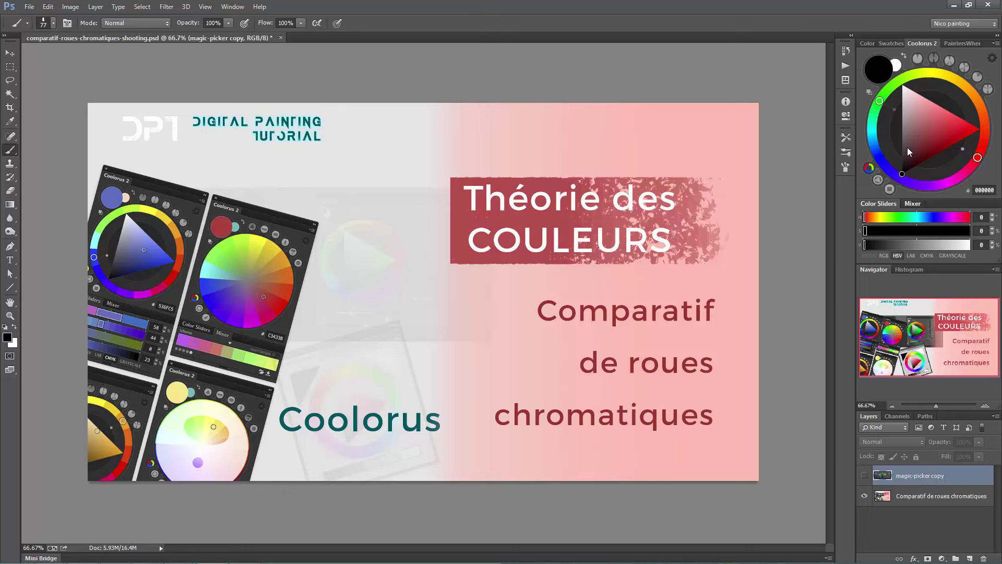
left_click(889, 190)
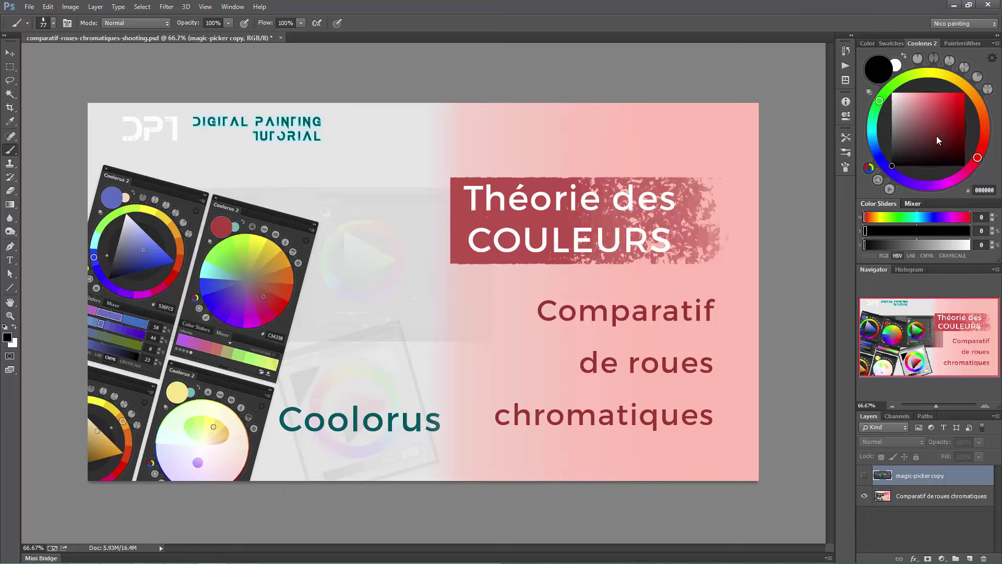
left_click(888, 189)
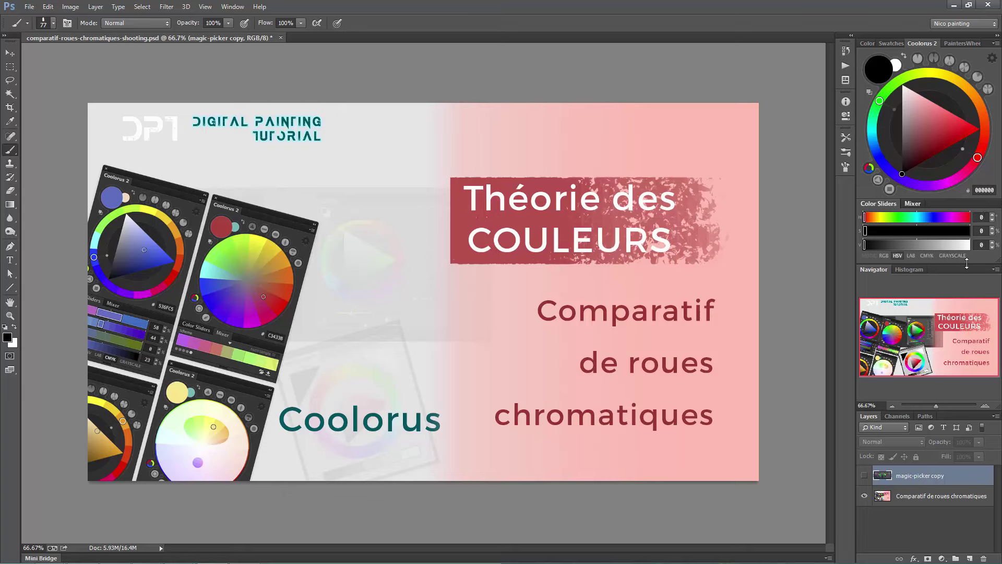
- Switch the Coolorus sliders to RGB and back to HSV, and show the colour mixer
left_click(883, 255)
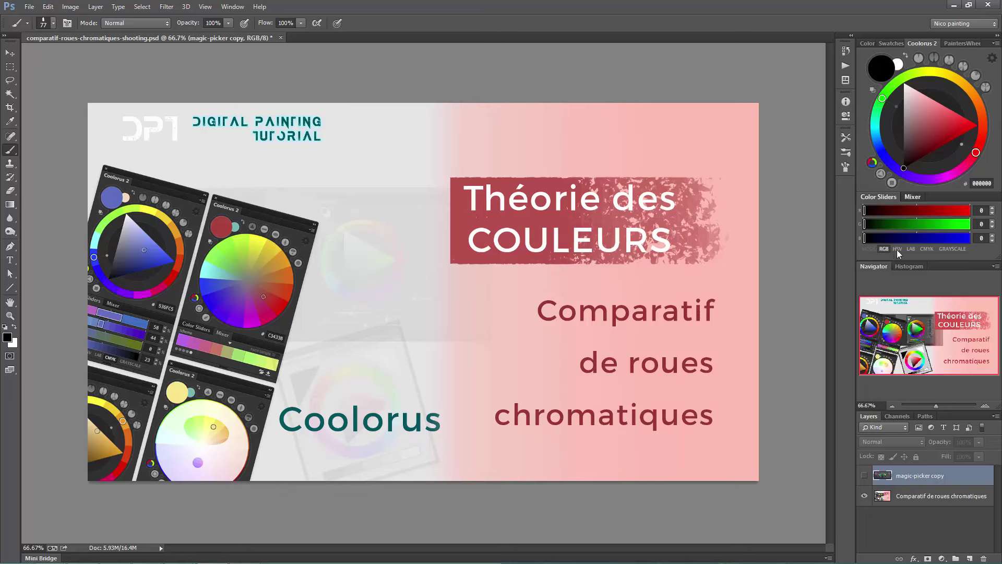
left_click(896, 249)
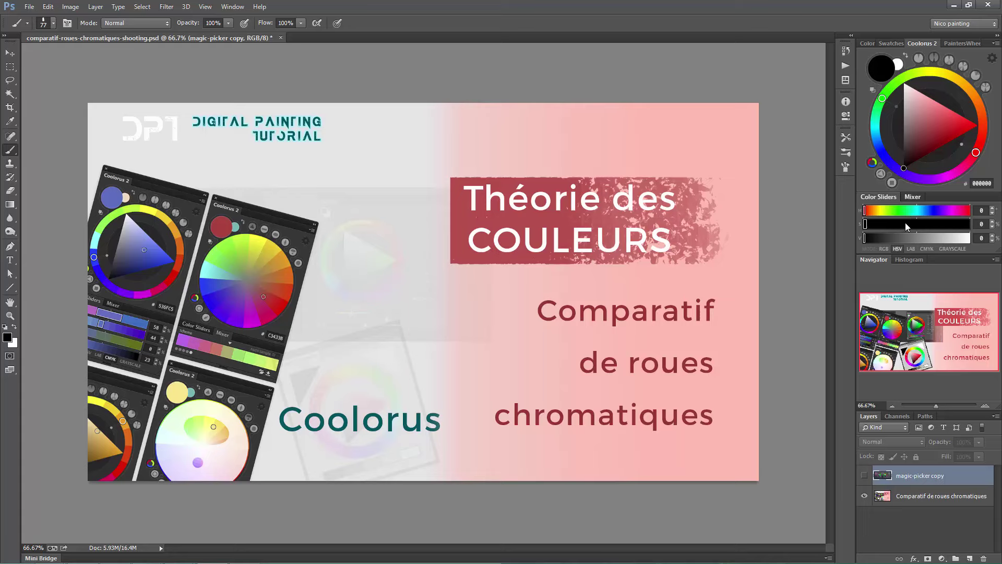
left_click(913, 196)
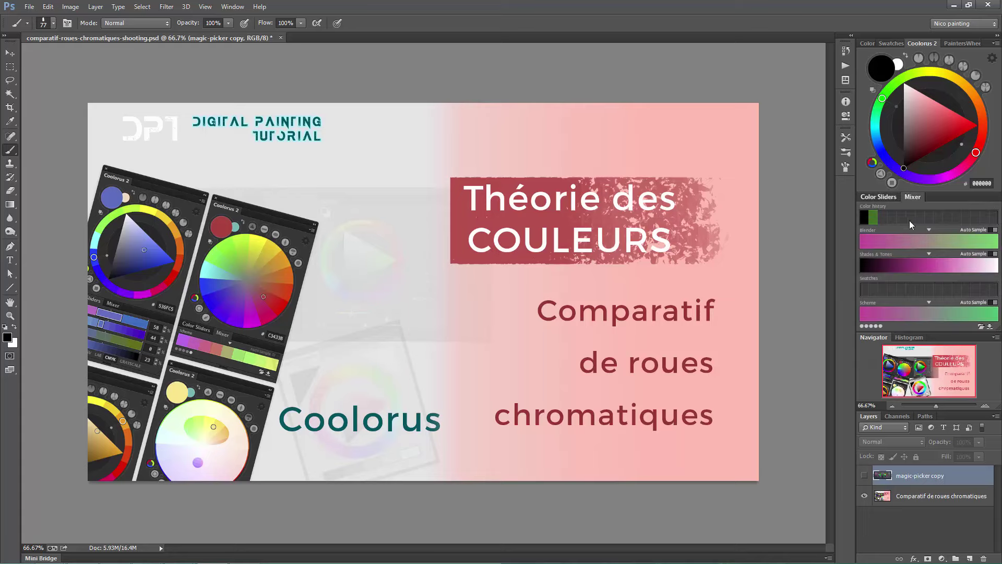
- Pick muted red D65B5B, then shift it to a dark brownish orange
left_click(939, 116)
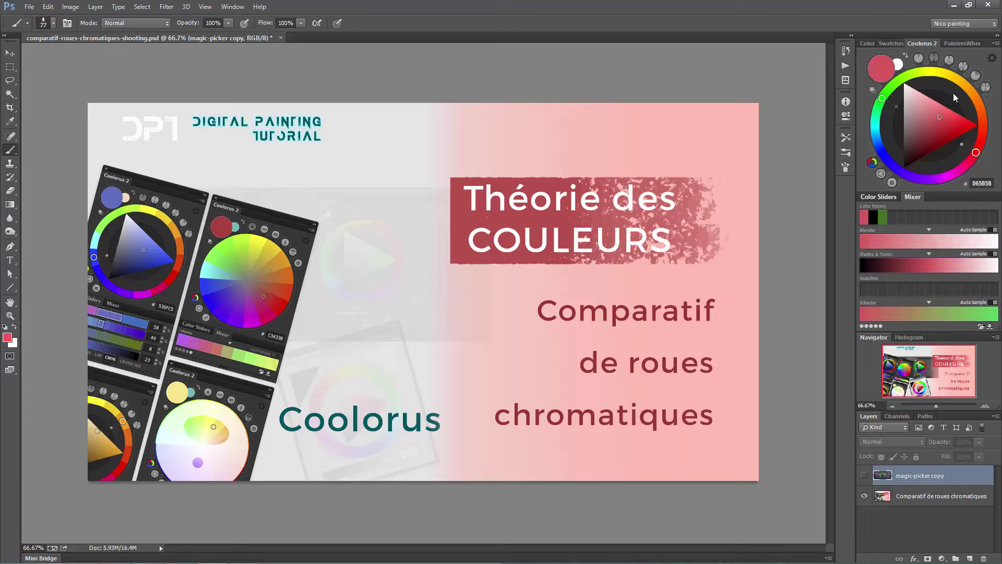
left_click(965, 85)
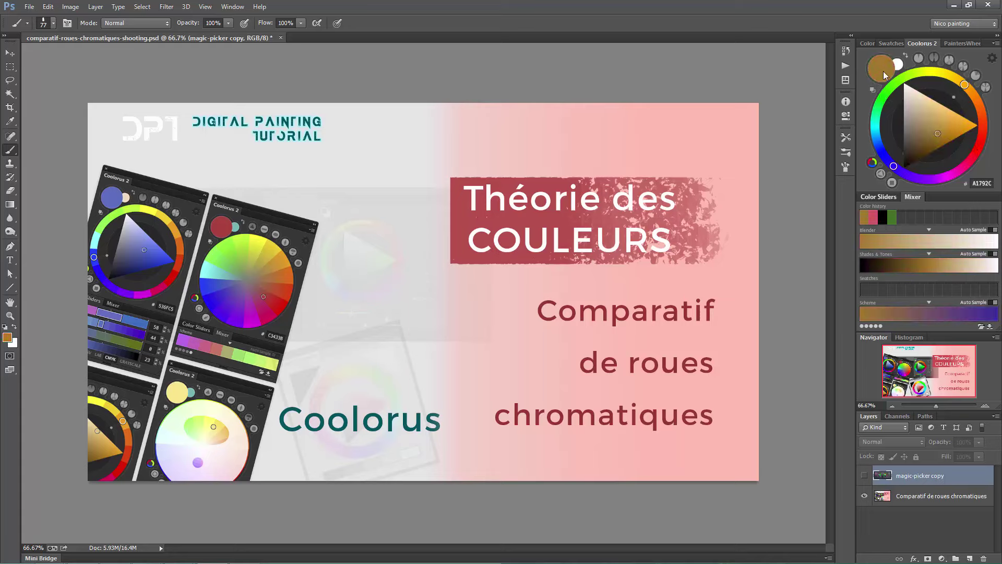
left_click(963, 129)
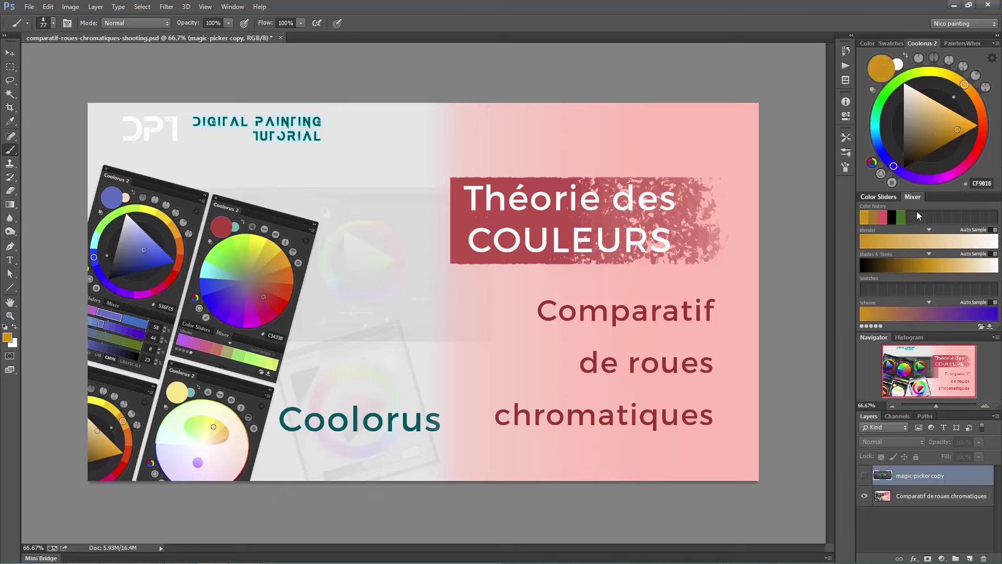
left_click_drag(966, 87, 980, 112)
left_click(943, 131)
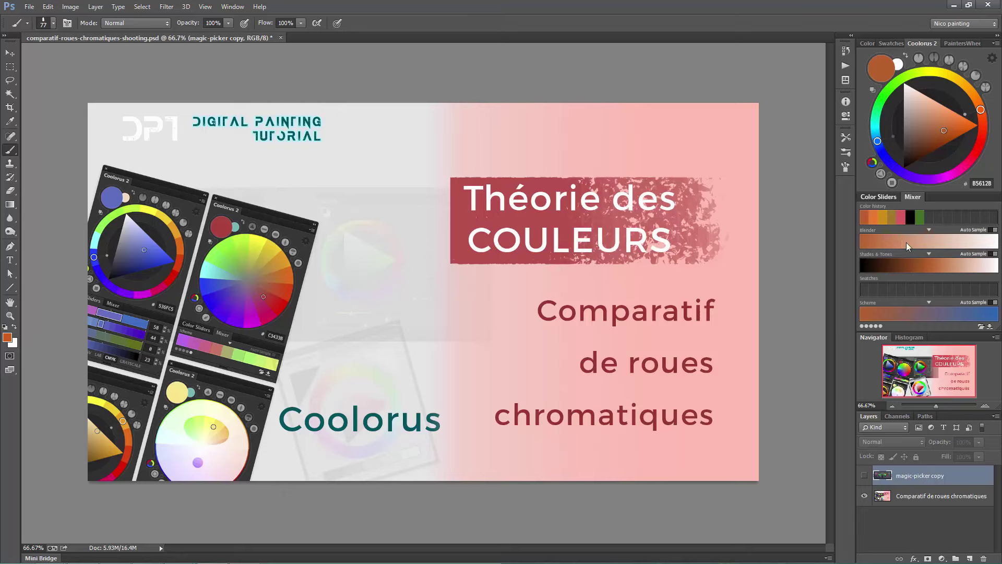
- Sample tones from the mixer blends, ending on a medium orange-brown
left_click(886, 239)
left_click(963, 242)
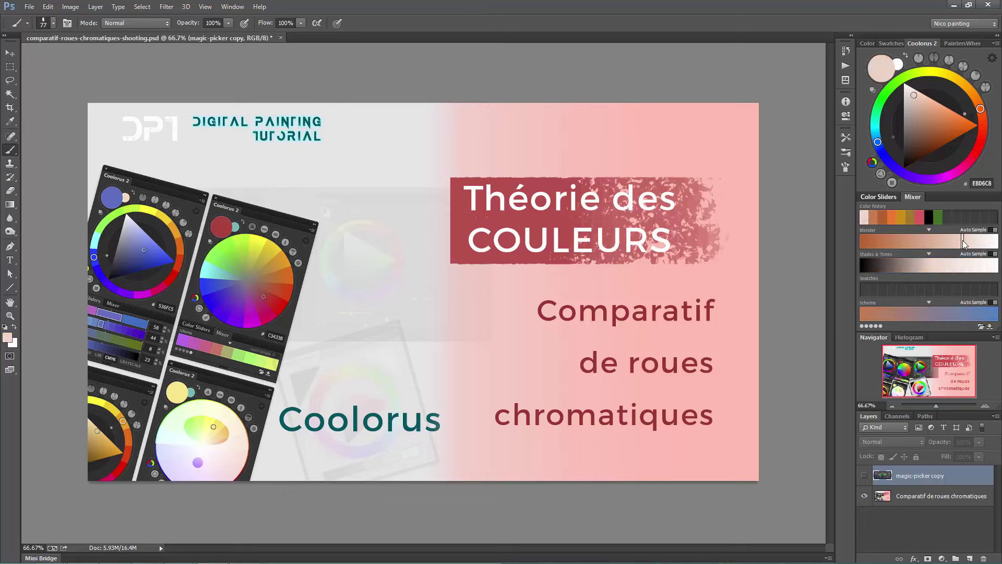
left_click(947, 122)
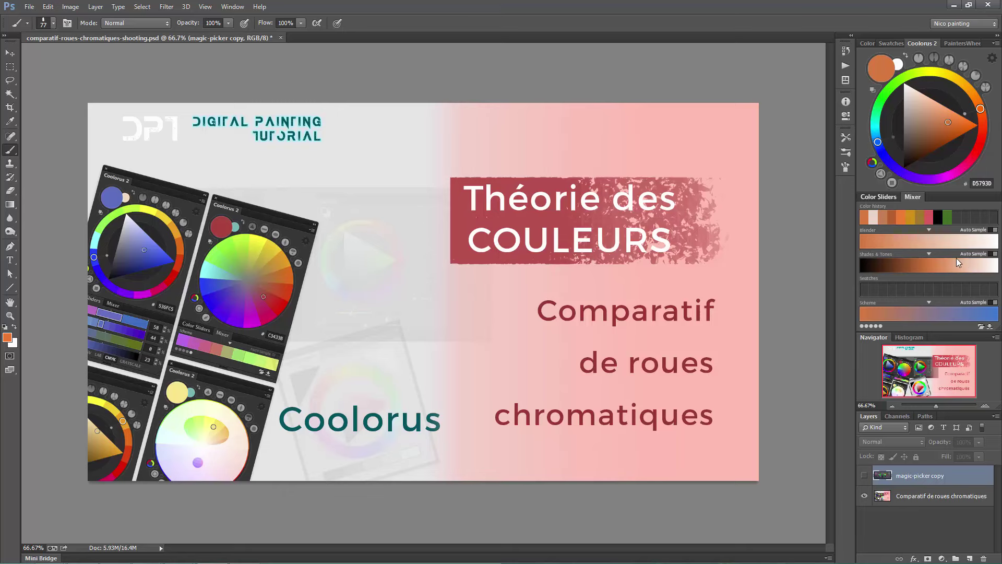
- Reuse recent brown, green, gold and orange, saving brown, gold and orange as swatches
left_click(890, 216)
left_click(867, 292)
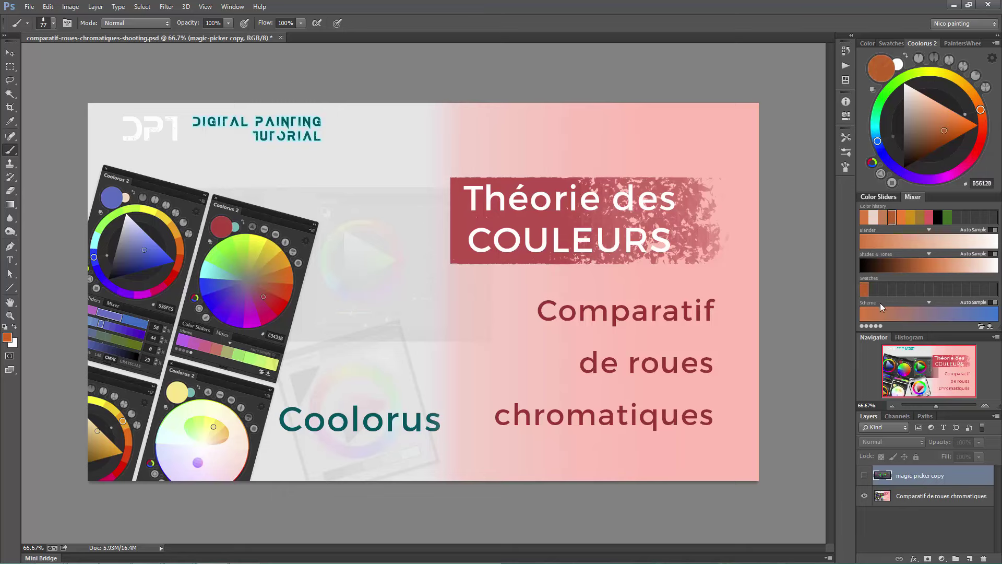
left_click(947, 216)
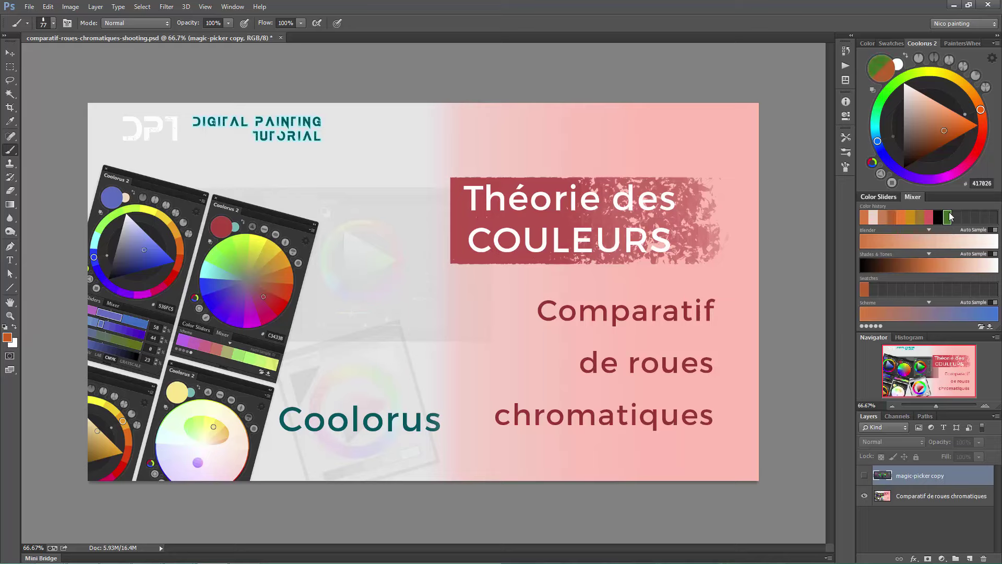
left_click(919, 216)
left_click(884, 288)
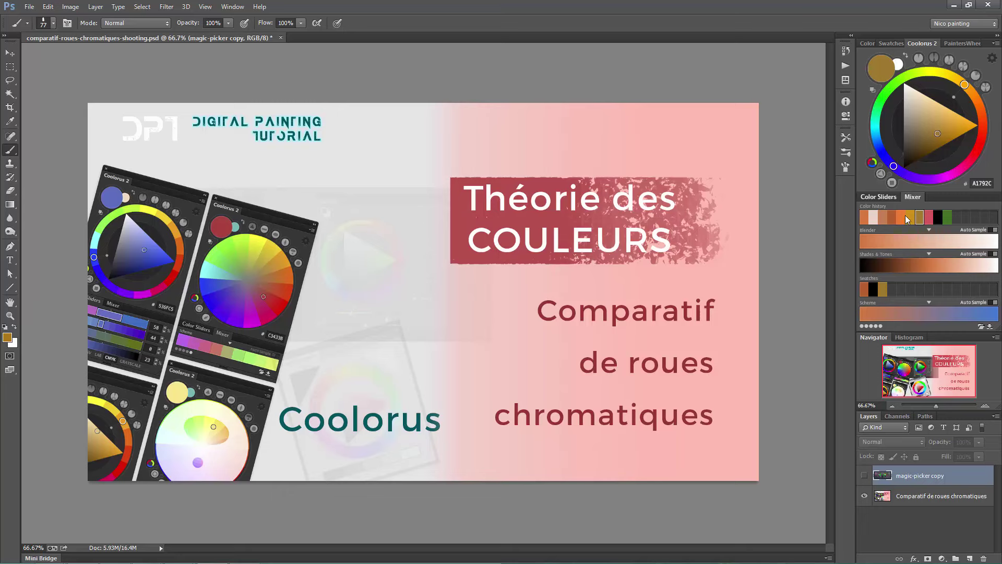
left_click(901, 217)
left_click(894, 290)
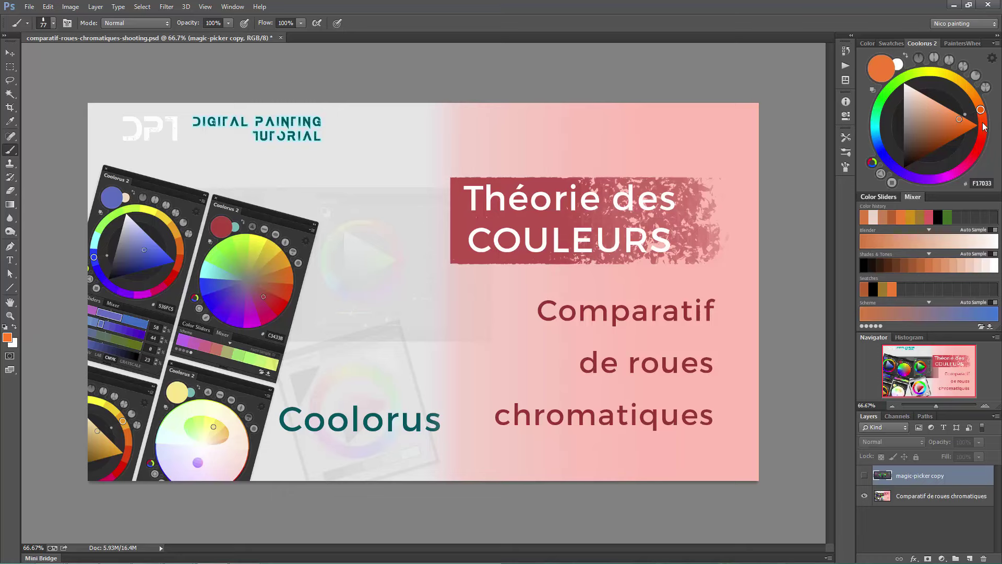
- Show the complementary colour on the Coolorus wheel and pick magenta A52E87
left_click(933, 59)
left_click(938, 135)
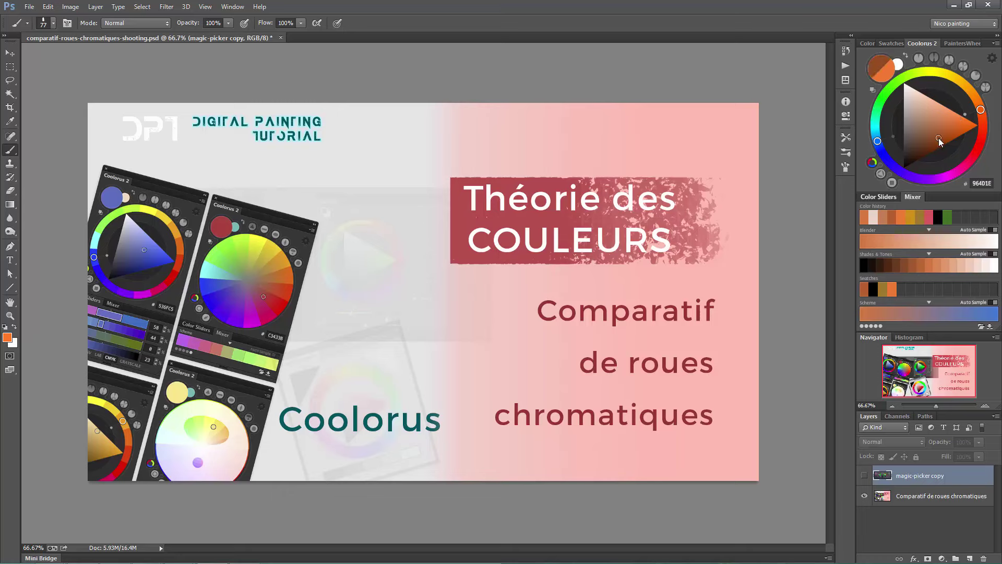
left_click(953, 174)
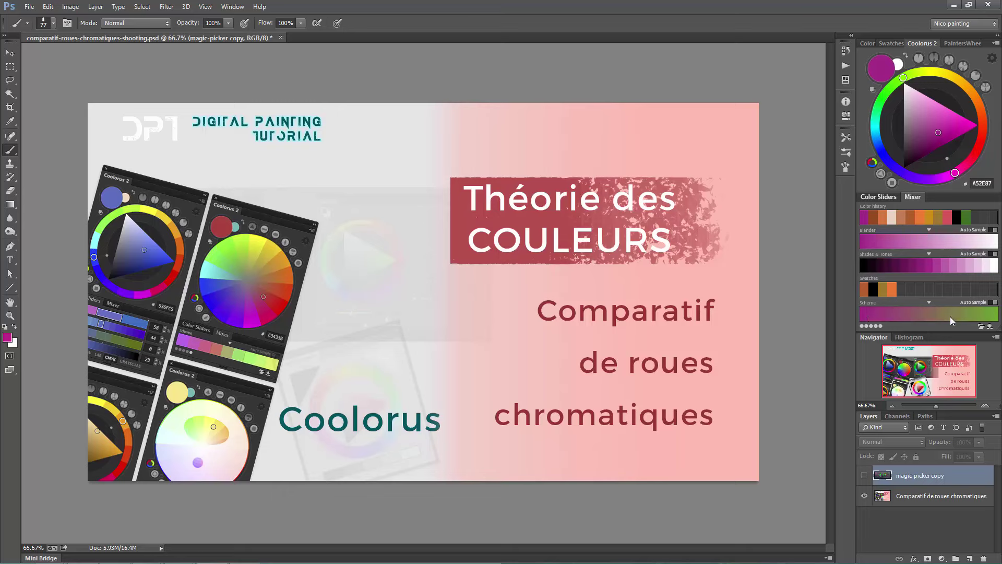
- Compare triadic, tetradic and other harmony schemes, then enable the triangular gamut mask
left_click(949, 66)
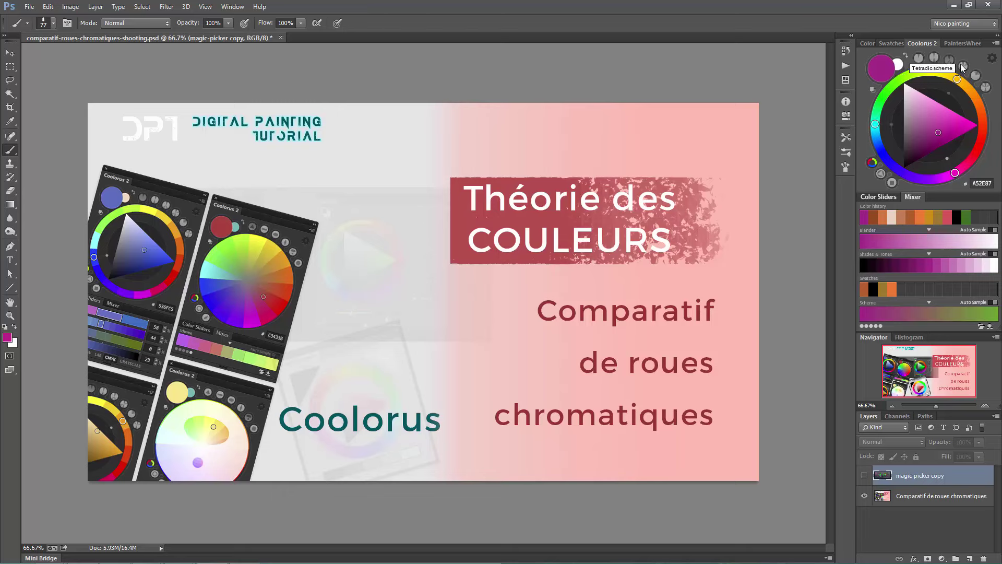
left_click(963, 65)
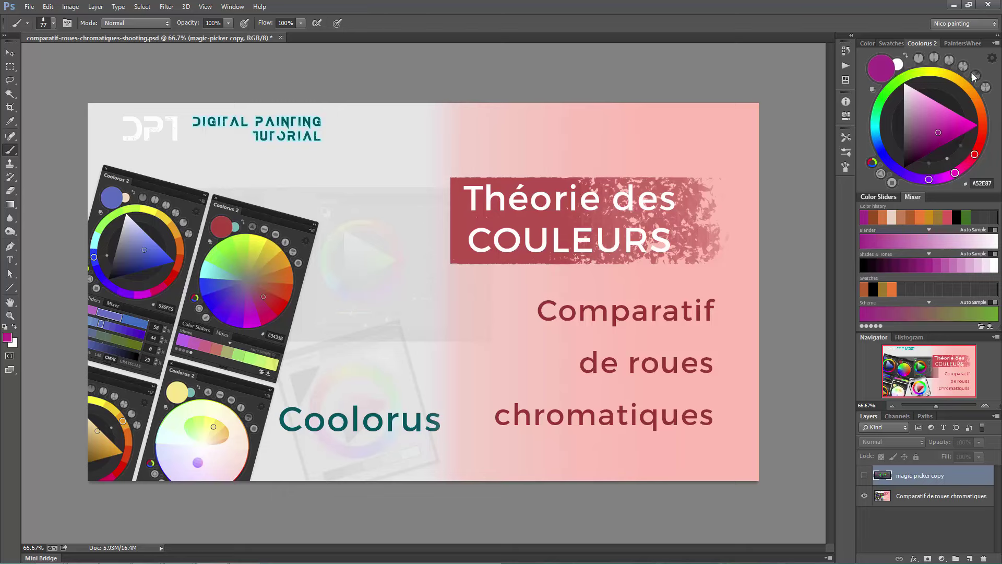
left_click(984, 88)
left_click(933, 58)
left_click(880, 174)
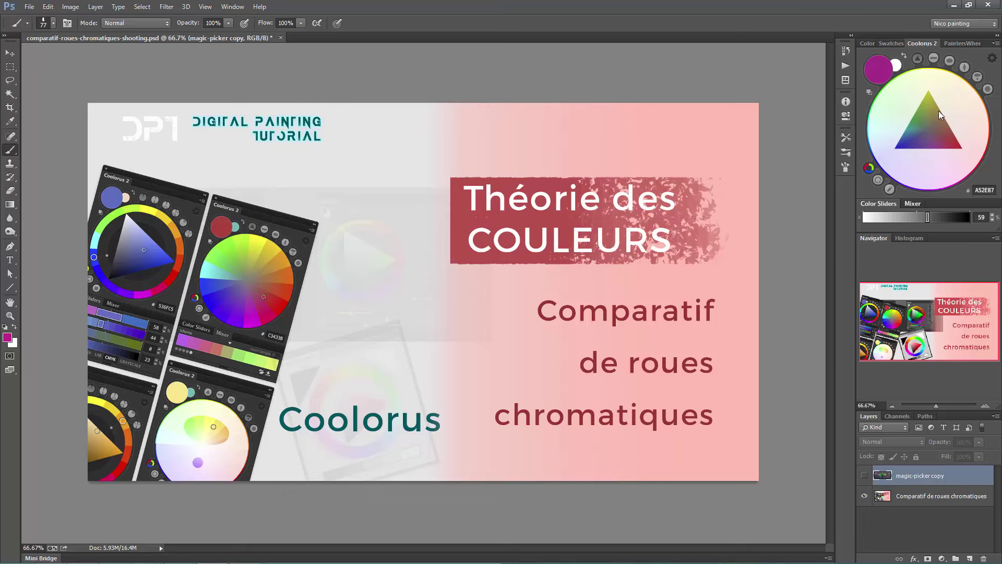
- Pick muted green 608354 by dragging inside the triangular gamut mask
left_click_drag(932, 137, 921, 121)
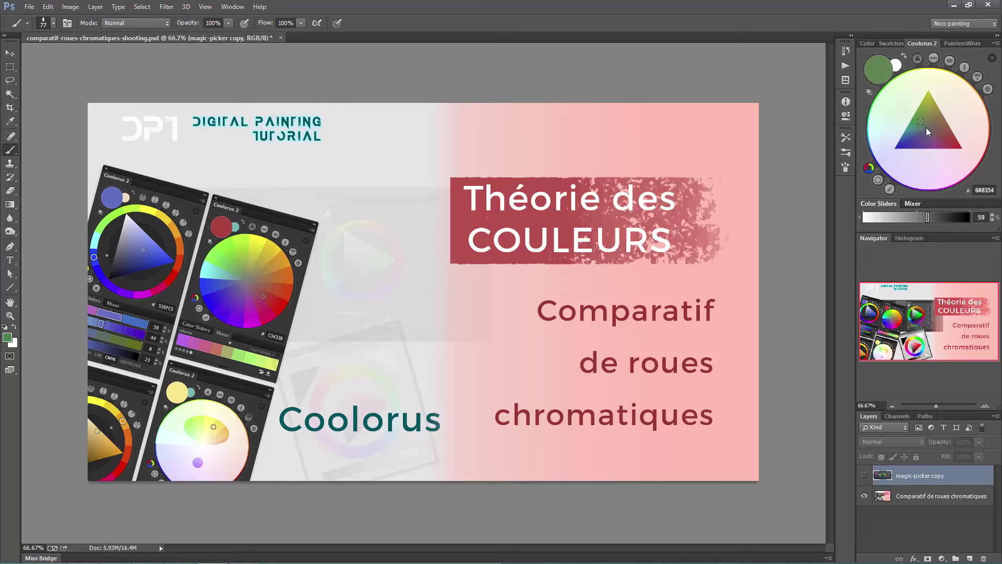
- Try the Coolorus gamut-mask shapes: bar, ellipse, vertical, and tilted ellipse
left_click(934, 60)
left_click(949, 62)
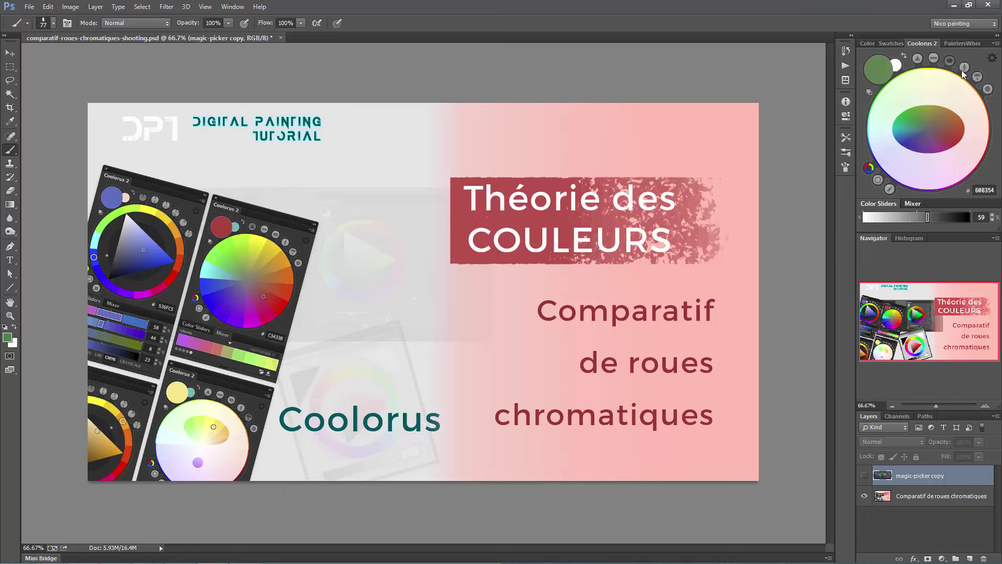
left_click(964, 68)
left_click(977, 77)
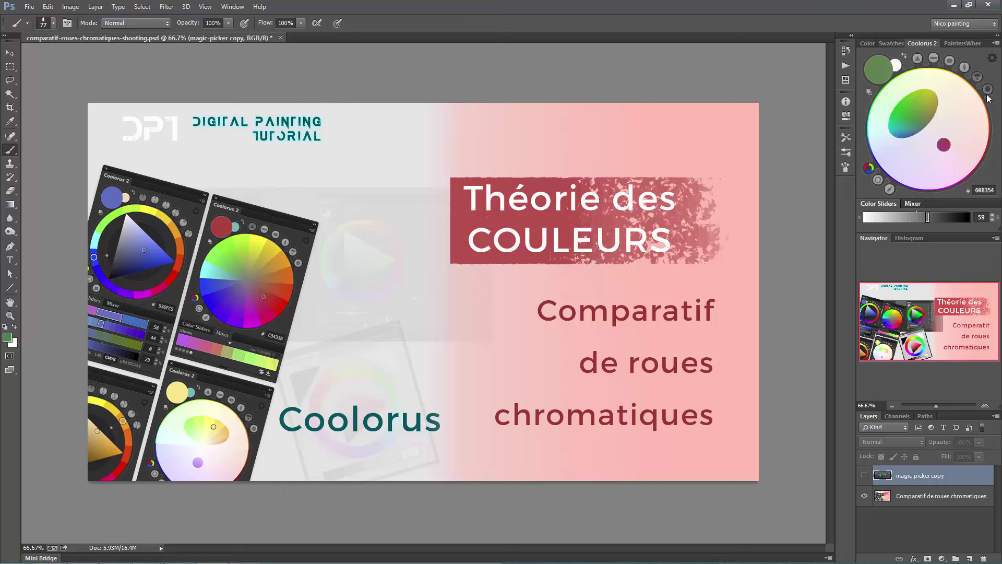
left_click(976, 77)
- Shift, stretch and rotate the ellipse mask horizontally, then return to the plain triangle wheel
left_click(889, 189)
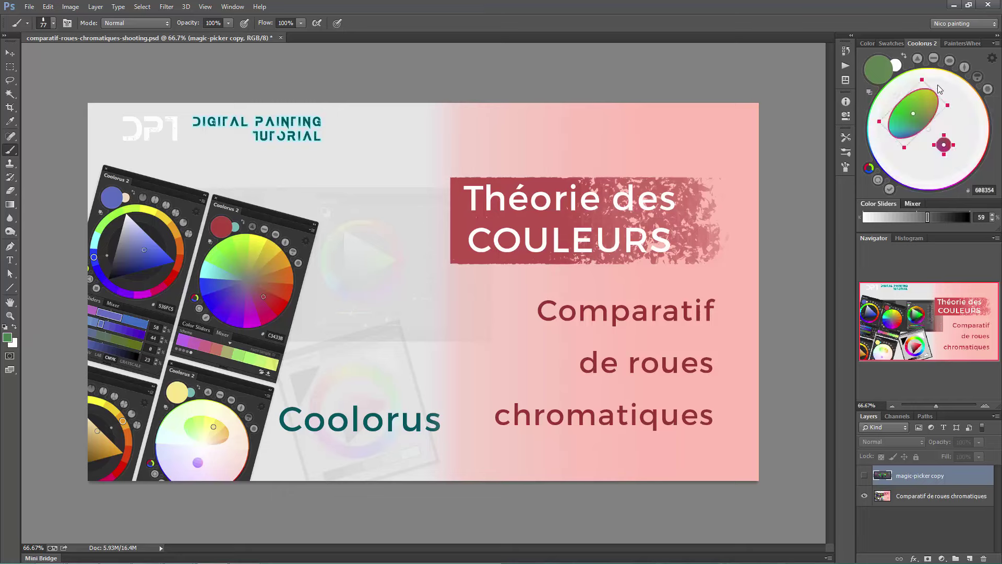
mouse_move(939, 89)
left_mouse_down()
mouse_move(944, 83)
mouse_move(913, 182)
left_mouse_up()
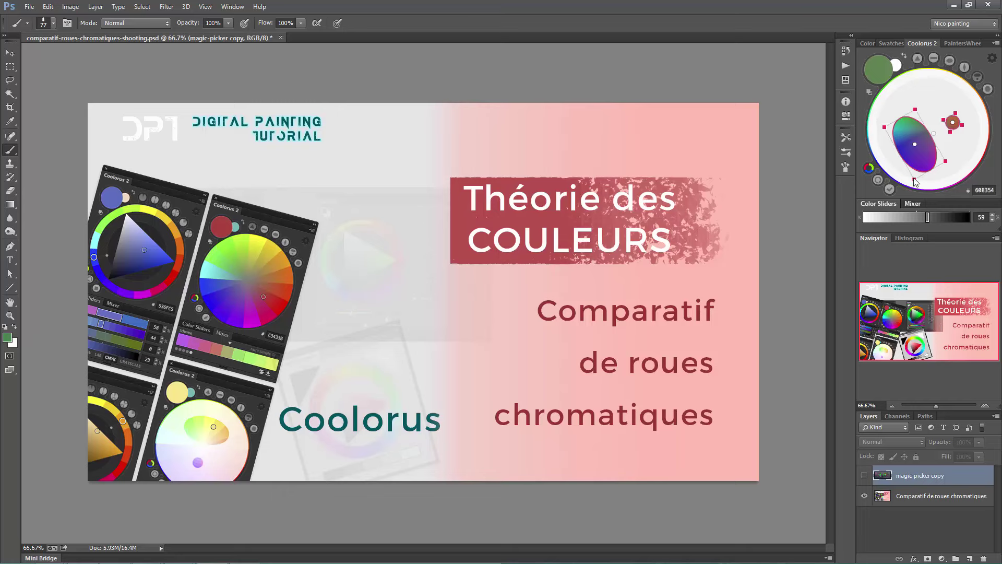
left_click_drag(914, 181, 900, 184)
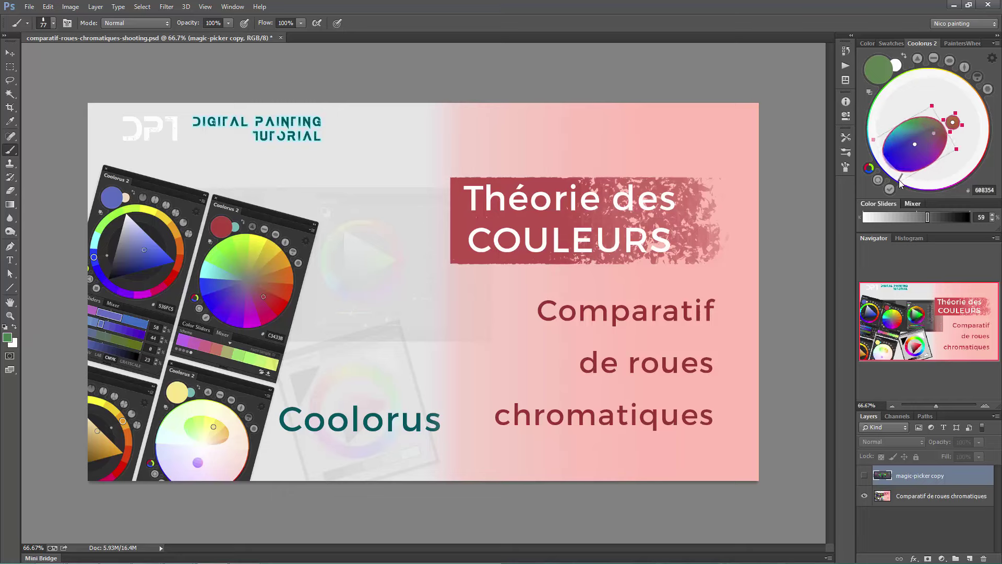
left_click(890, 188)
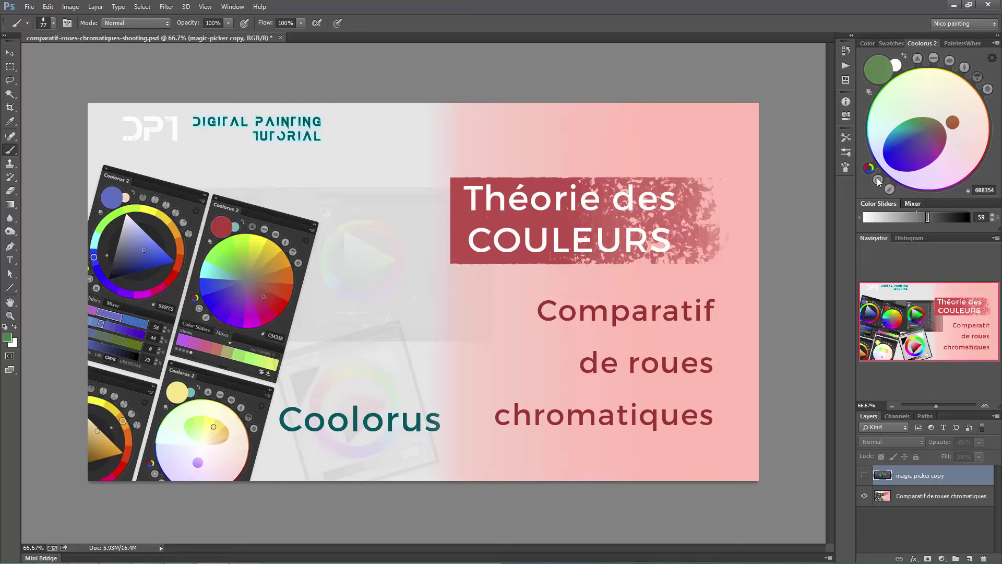
left_click(878, 180)
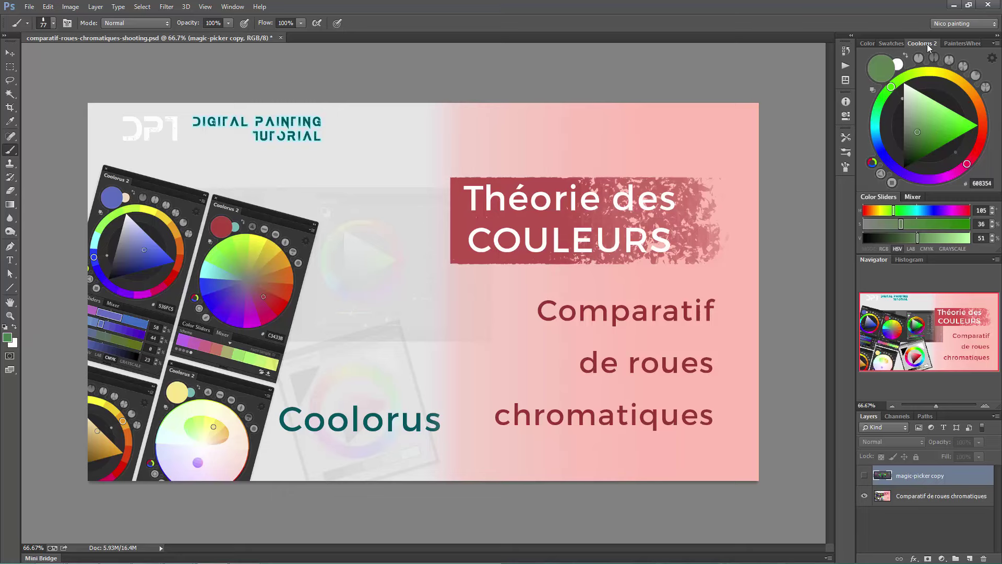
- Switch Coolorus to the Mixer view showing colour history, blends, shades and swatches
left_click(912, 197)
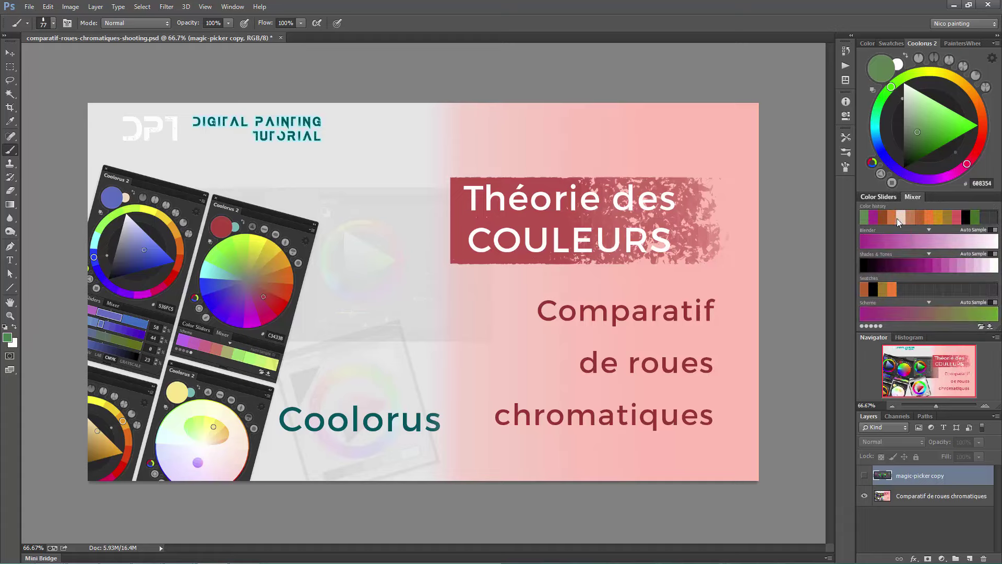